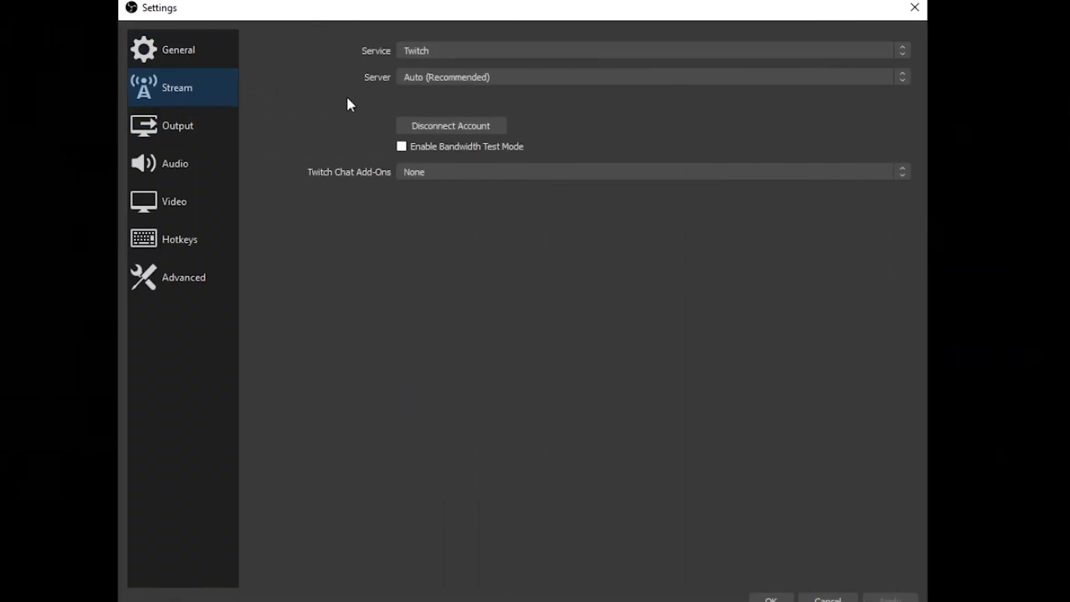
Keep Twitch as the streaming service, review chat add-ons, and reposition the OBS window
left_click(451, 50)
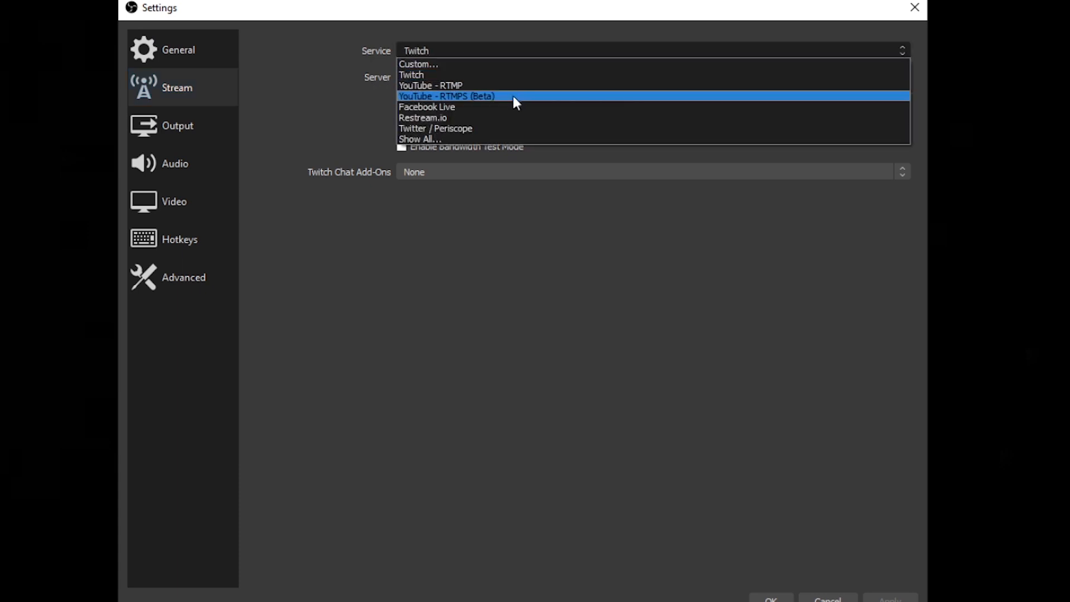
left_click(490, 241)
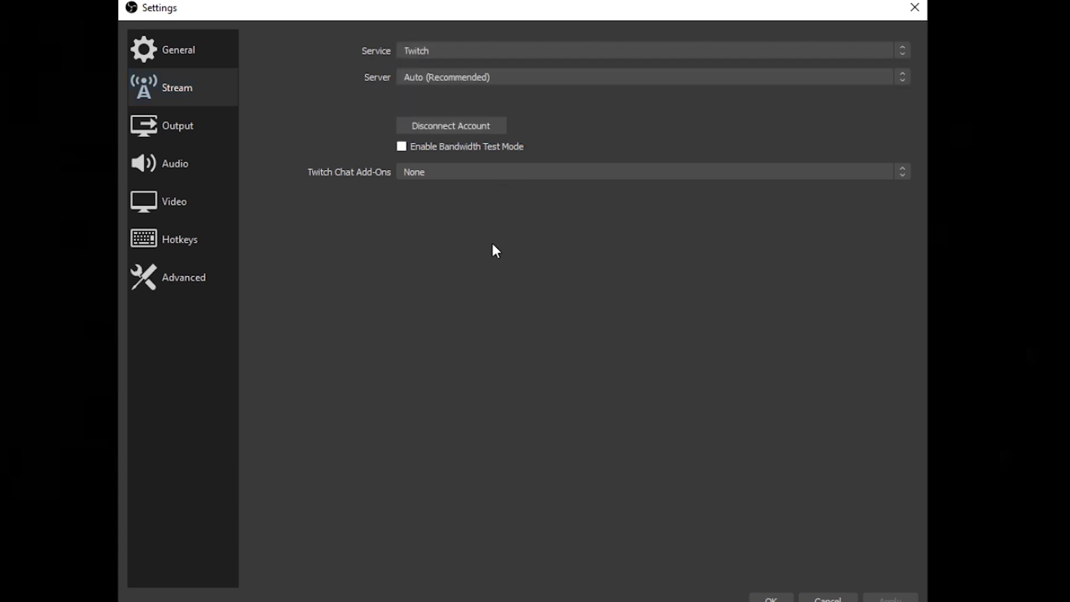
left_click(472, 176)
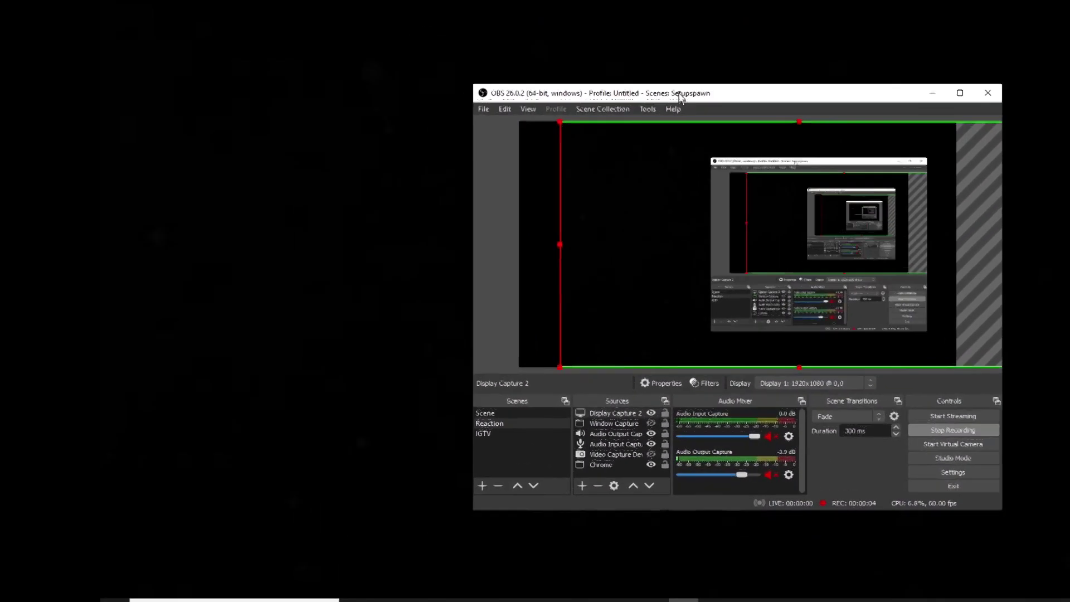
left_click_drag(684, 98, 622, 40)
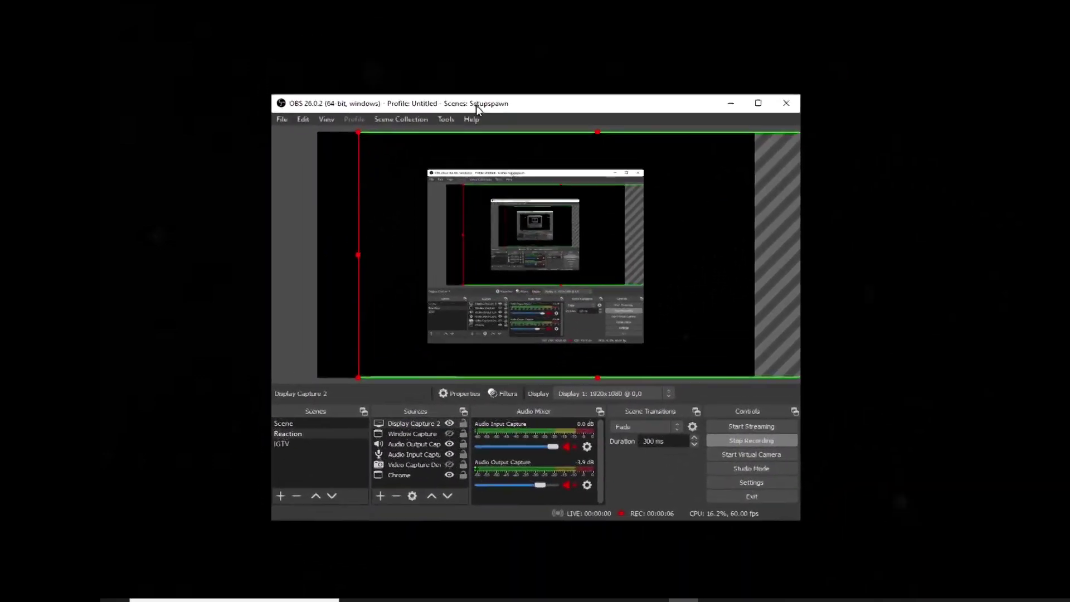
left_click_drag(479, 108, 519, 51)
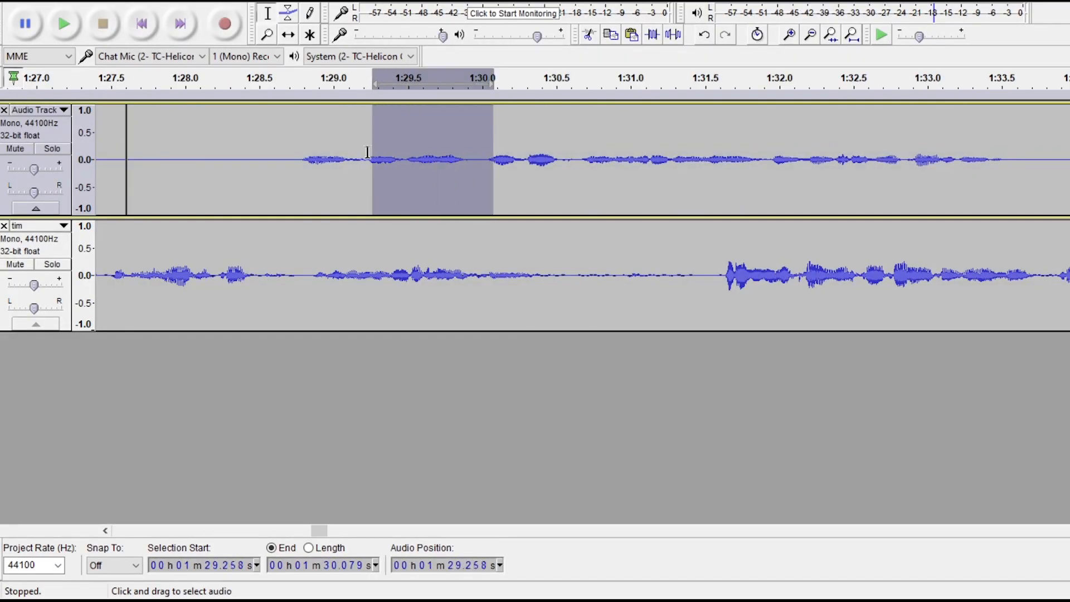
Delete a selected stretch from the top track, then a stretch around 1:29 from the lower track
key("Delete")
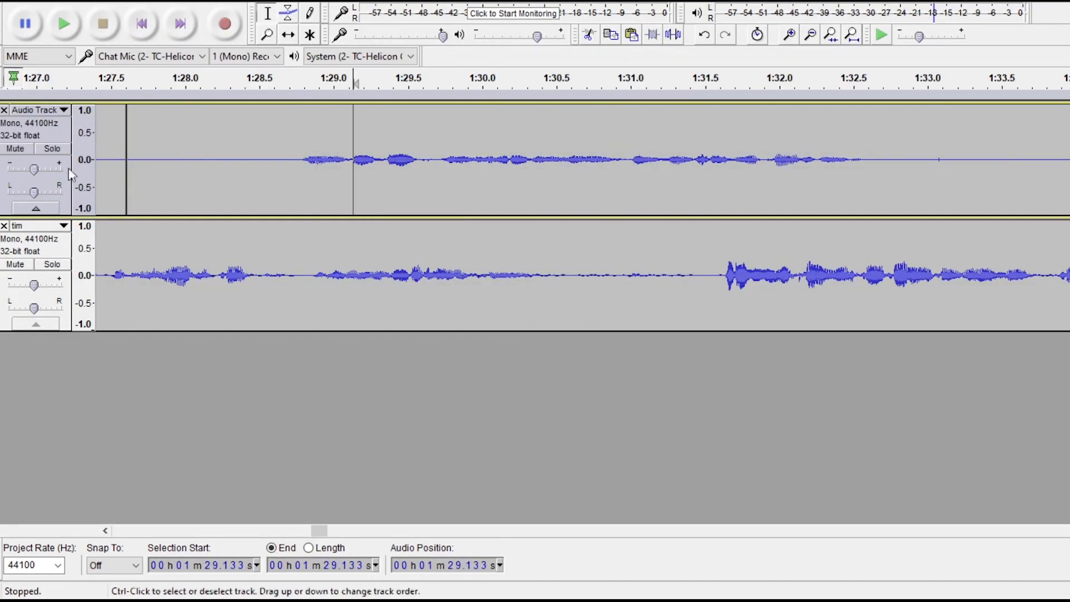
left_click(16, 265)
left_click(17, 148)
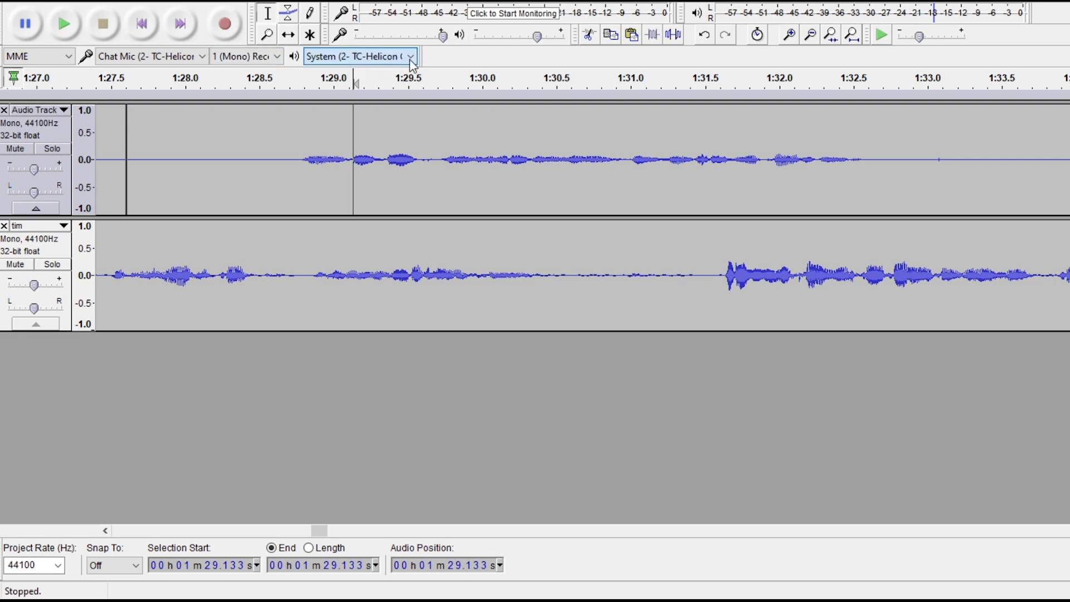
left_click_drag(417, 275, 305, 276)
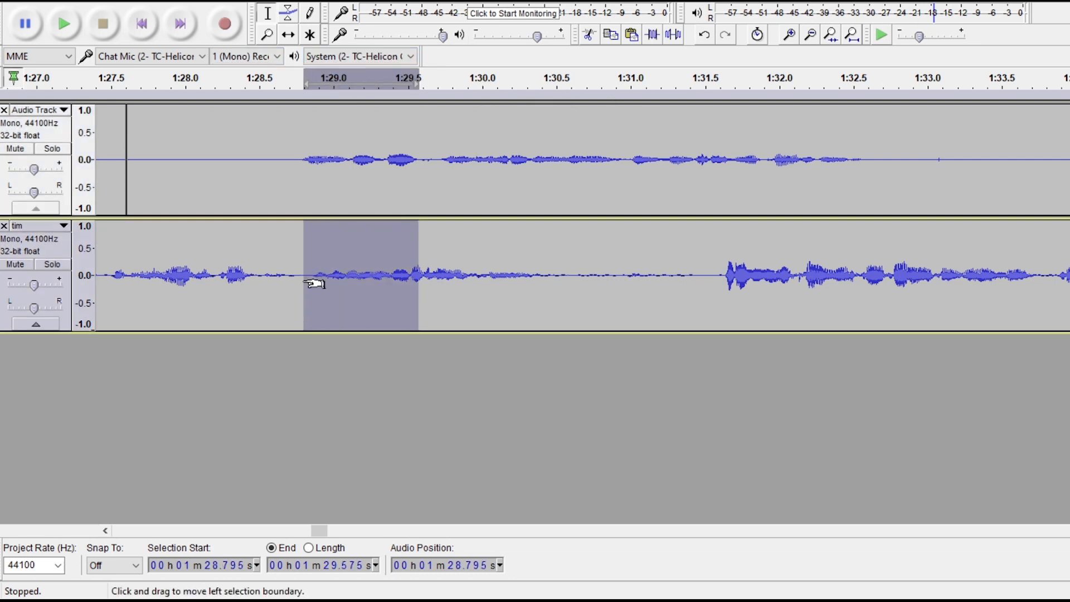
key("Delete")
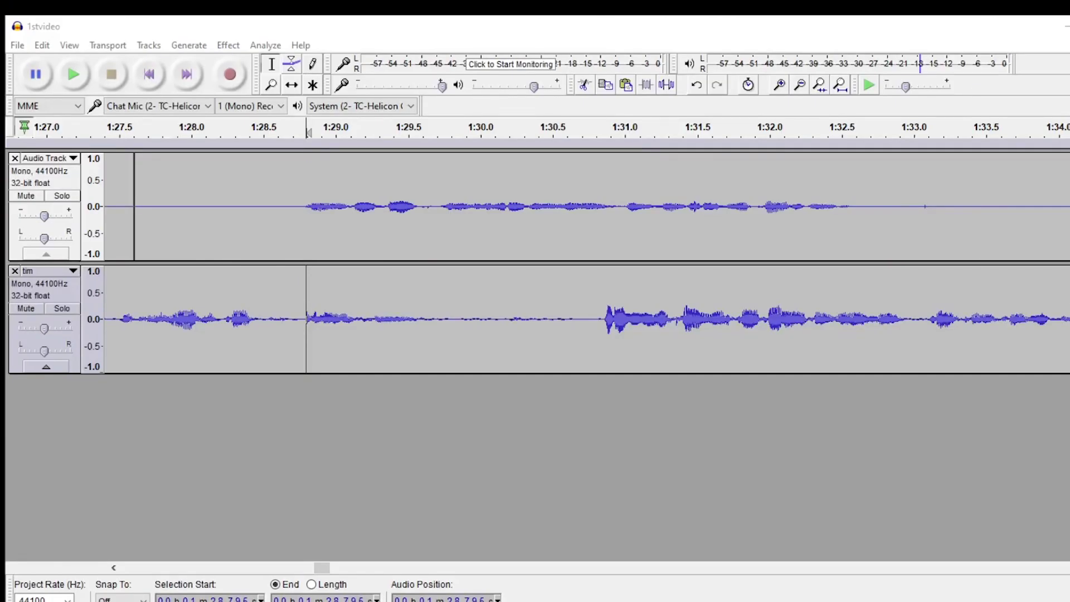
Export the audio as 'test' in WAV 32-bit float PCM format to Downloads
left_click(16, 45)
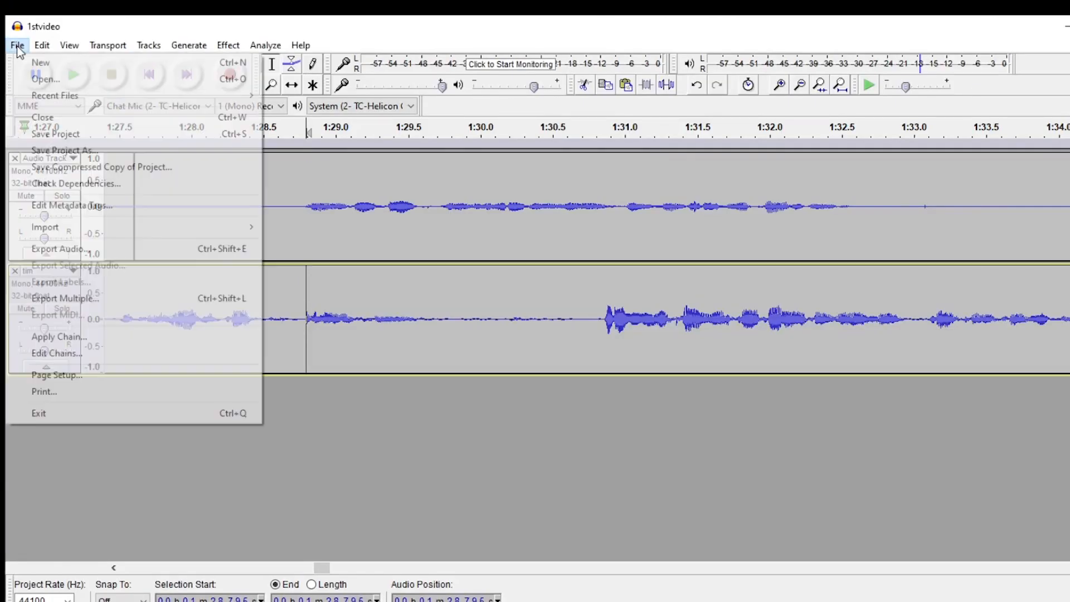
left_click(81, 251)
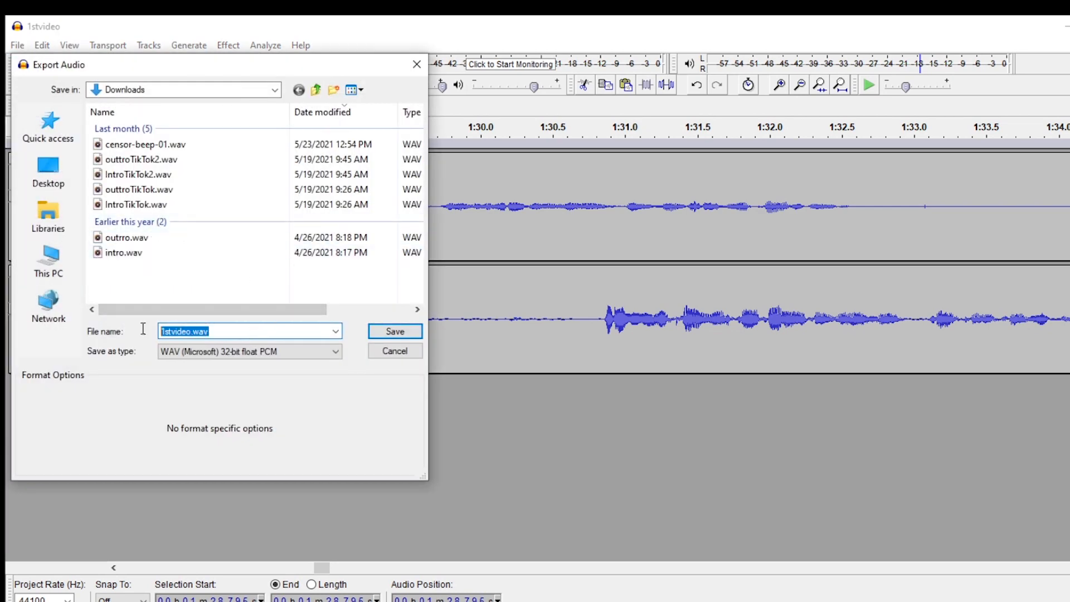
type("test")
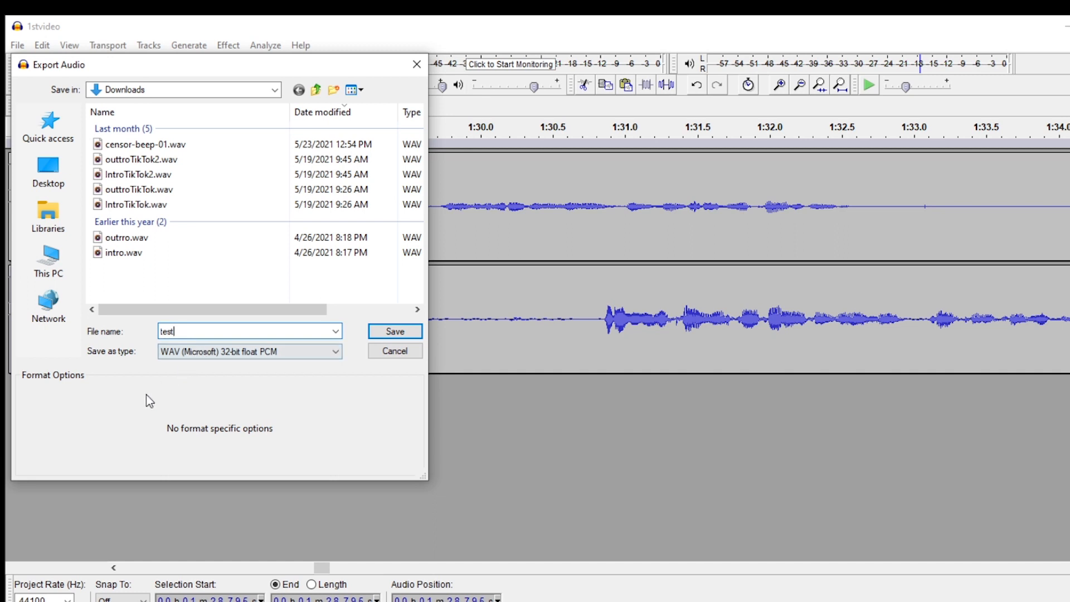
left_click(194, 354)
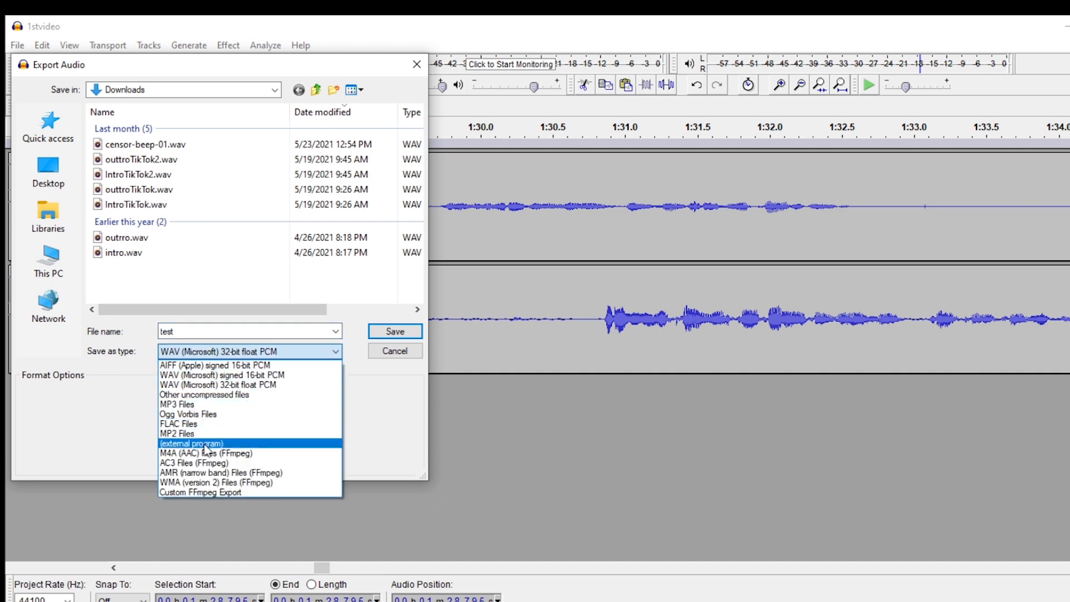
left_click(379, 404)
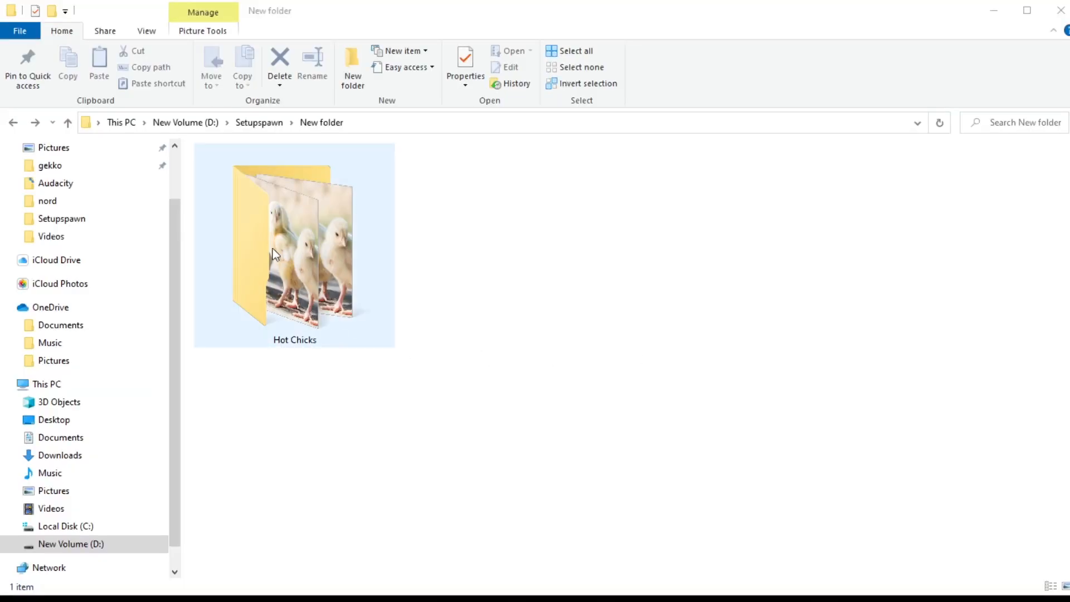
Add the Hot Chicks folder to a zip archive, creating Hot Chicks.zip beside it
right_click(315, 238)
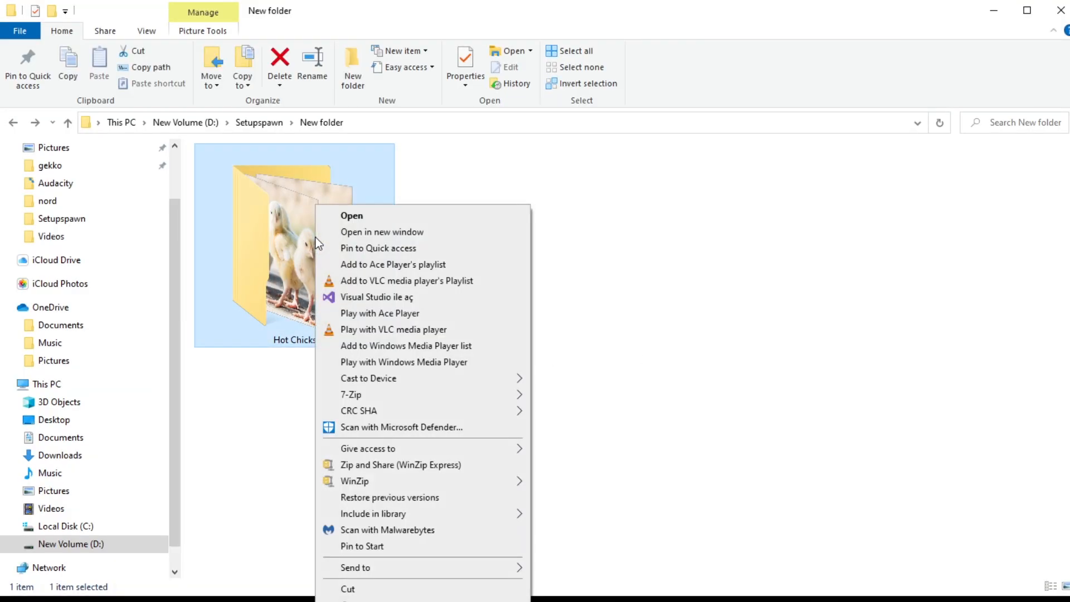
mouse_move(351, 395)
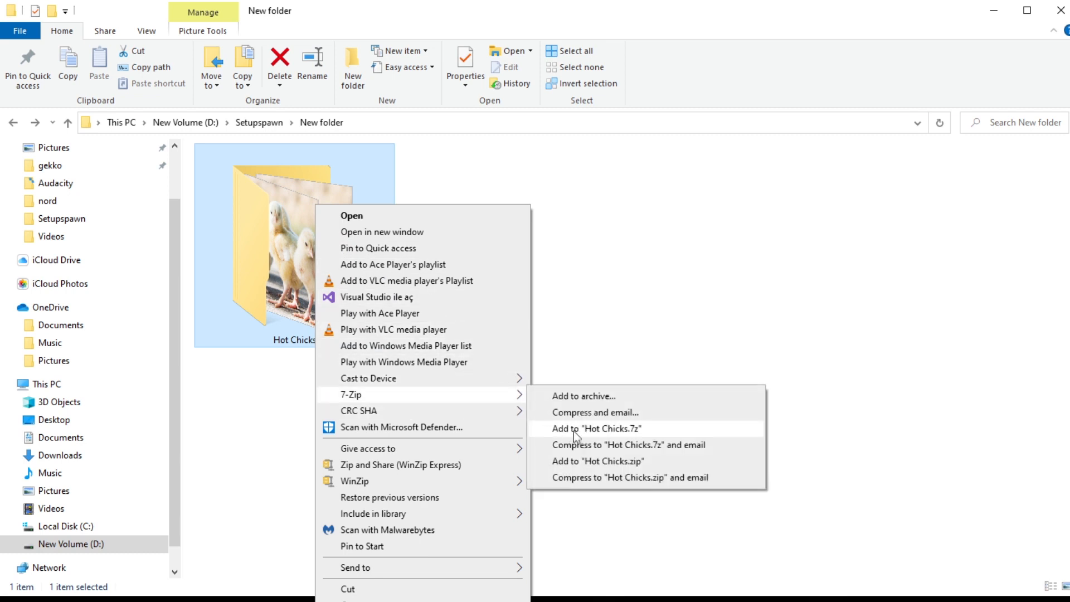
left_click(605, 402)
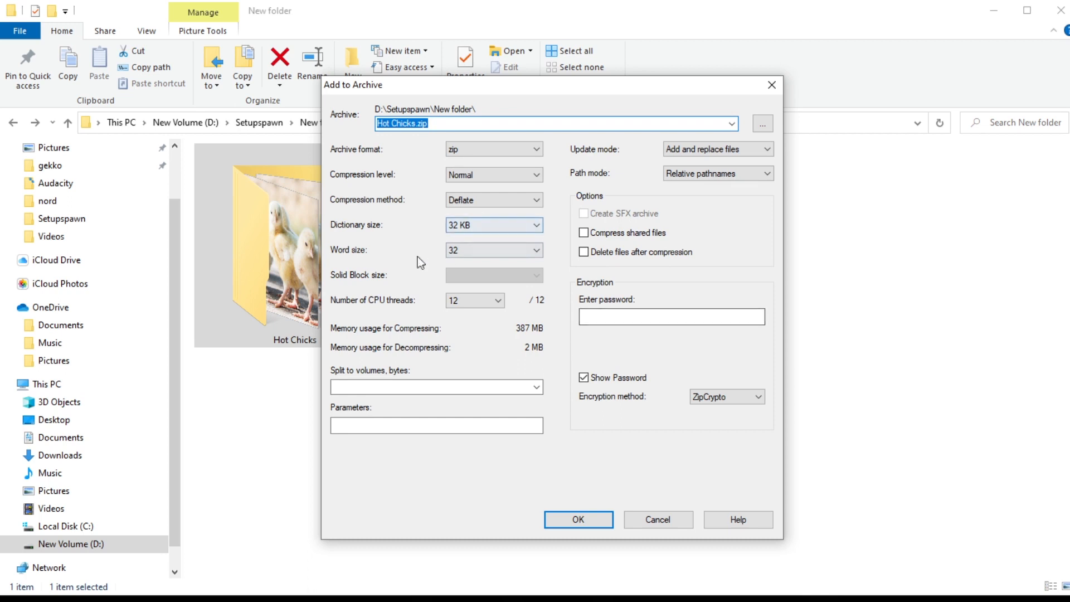
left_click(475, 151)
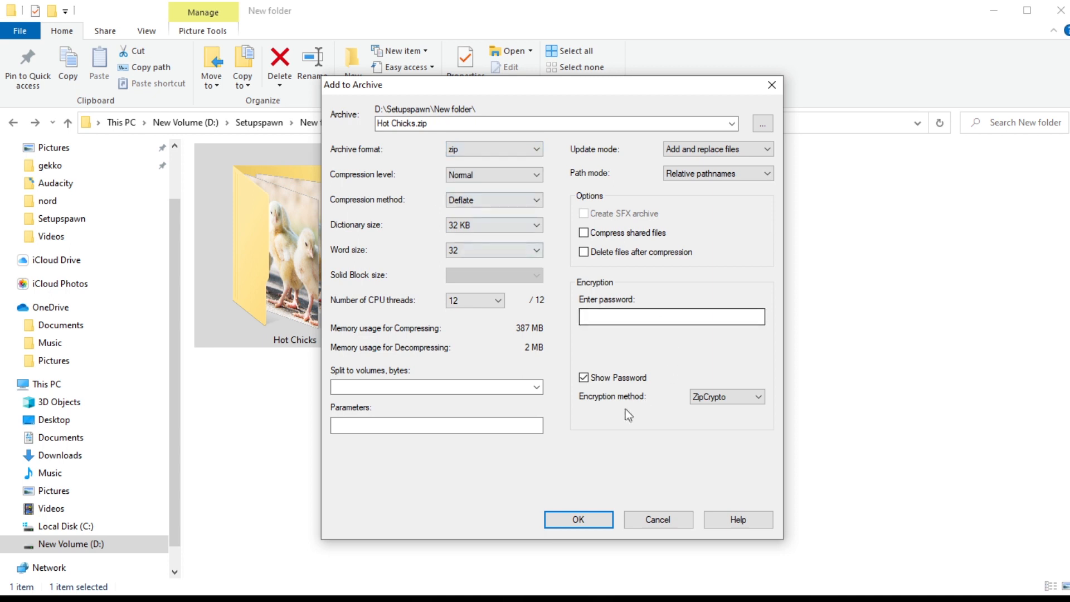
left_click(582, 514)
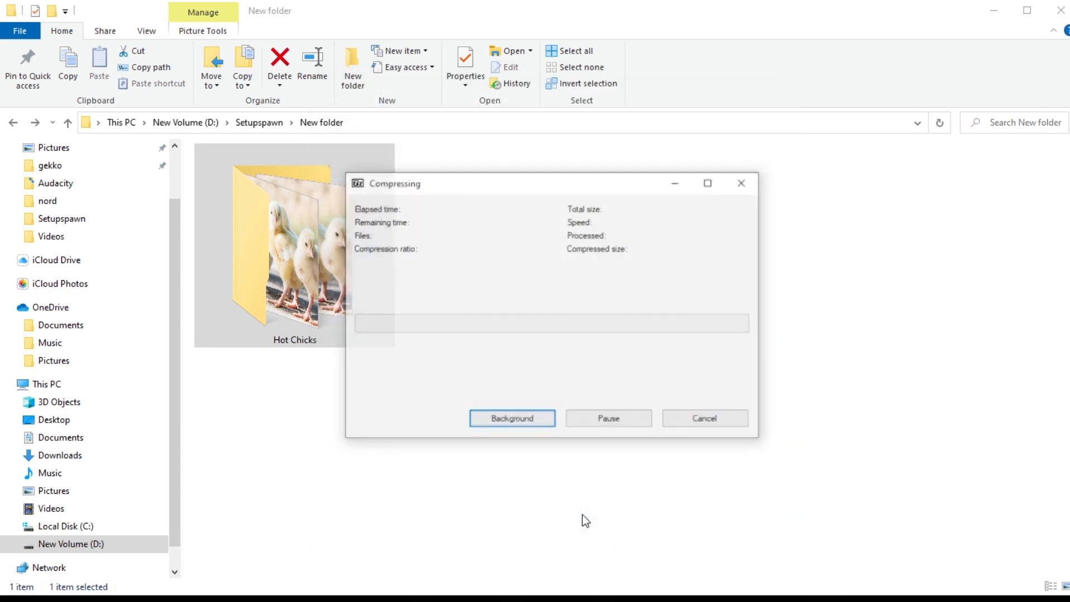
left_click(717, 226)
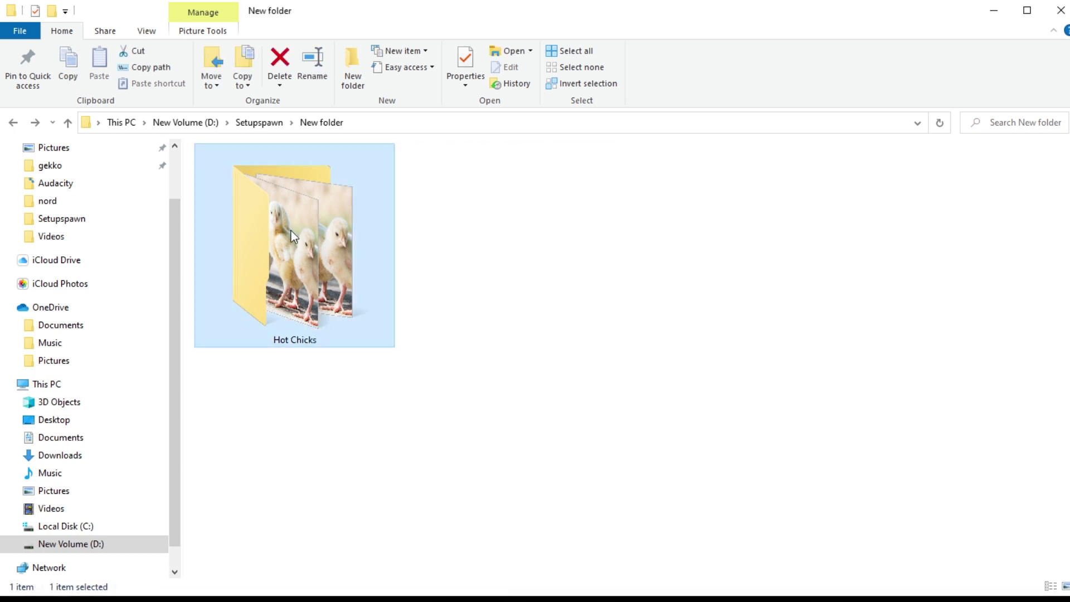
Recreate Hot Chicks.zip from the folder with an archive password set
right_click(291, 231)
mouse_move(327, 394)
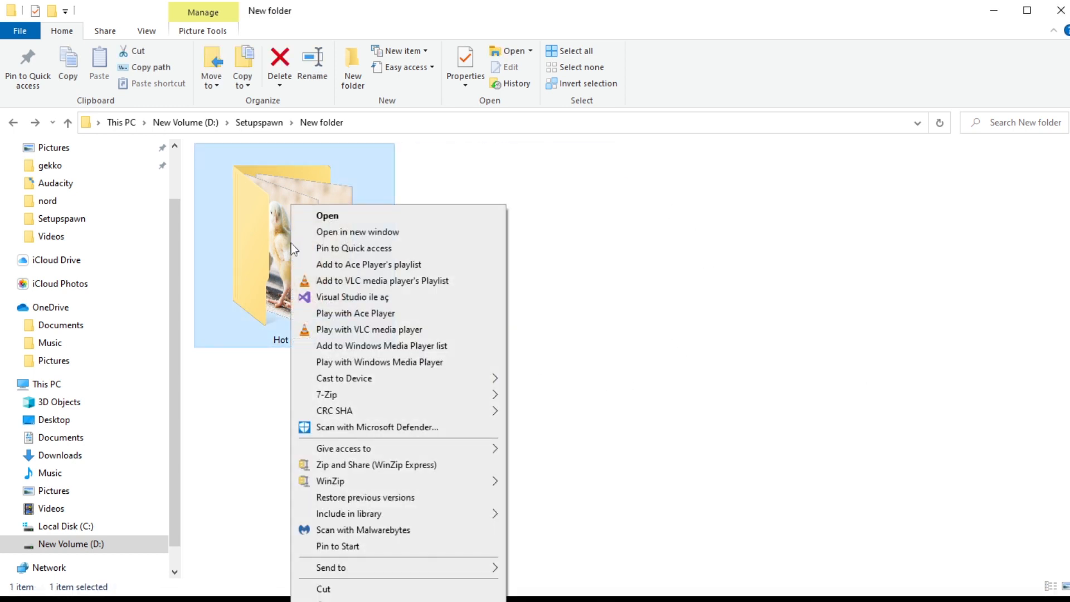
left_click(556, 400)
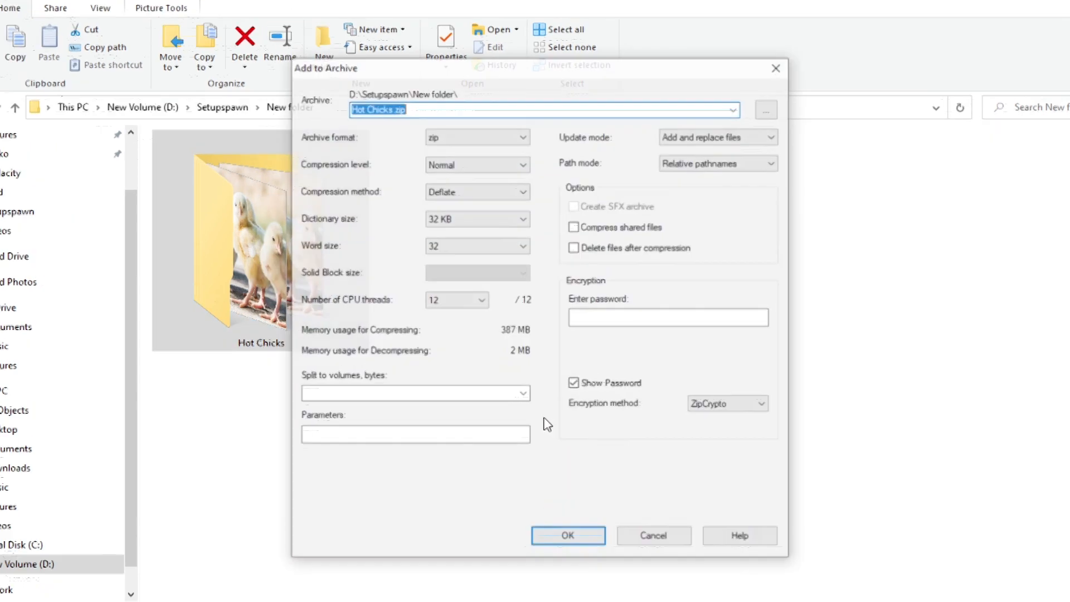
left_click(459, 335)
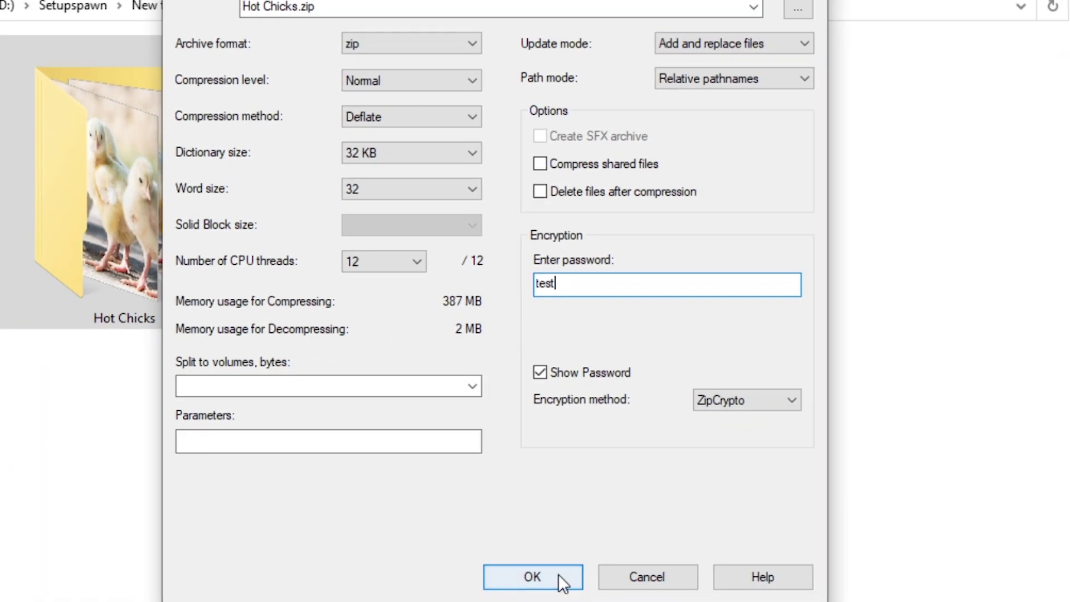
left_click(558, 573)
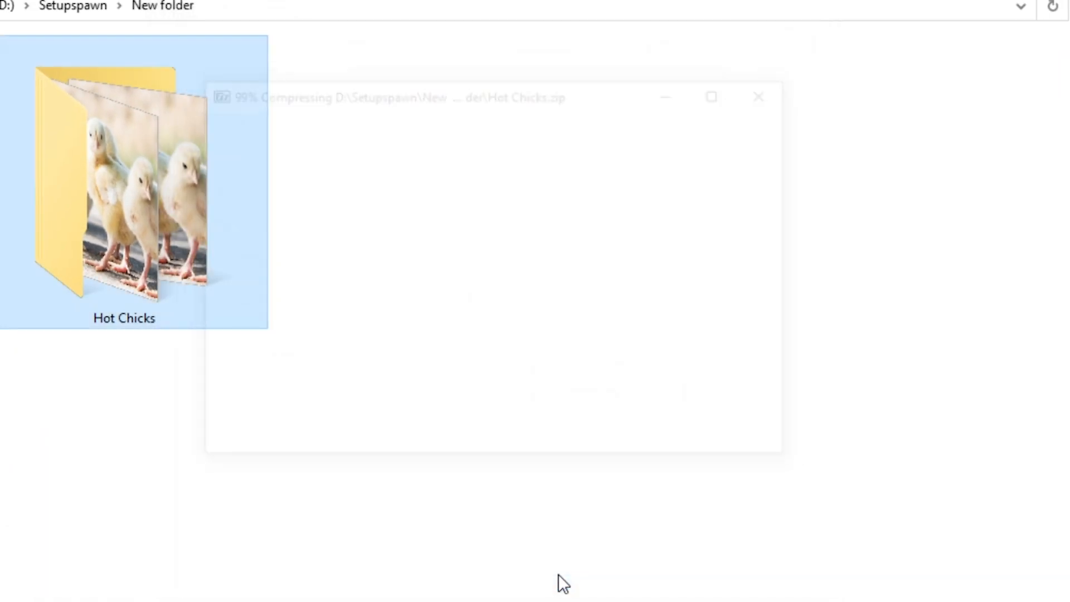